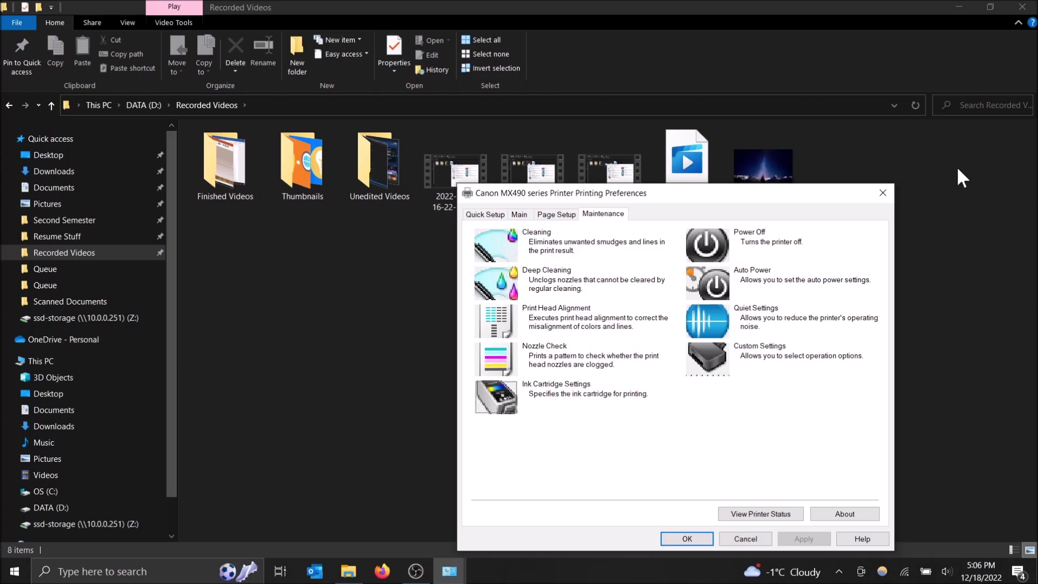
Close the Canon Printing Preferences window and search the Start menu for 'control panel'
left_click(882, 193)
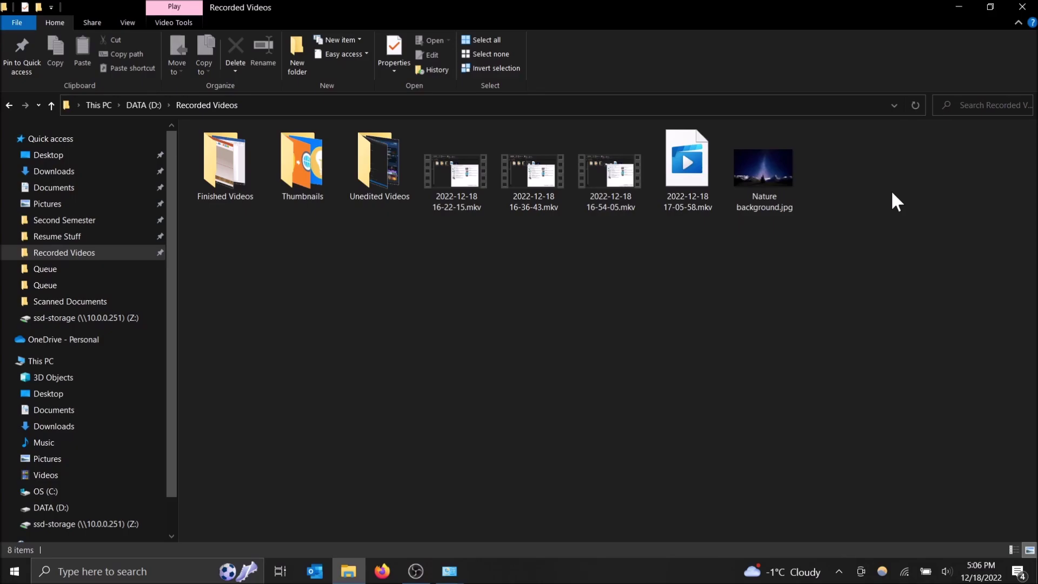
left_click(24, 576)
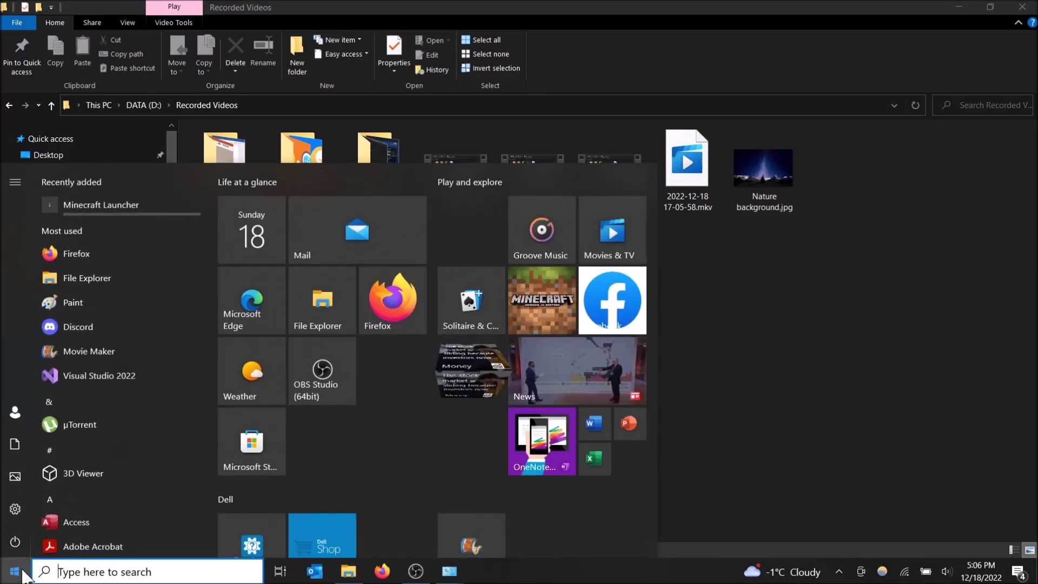
type("co")
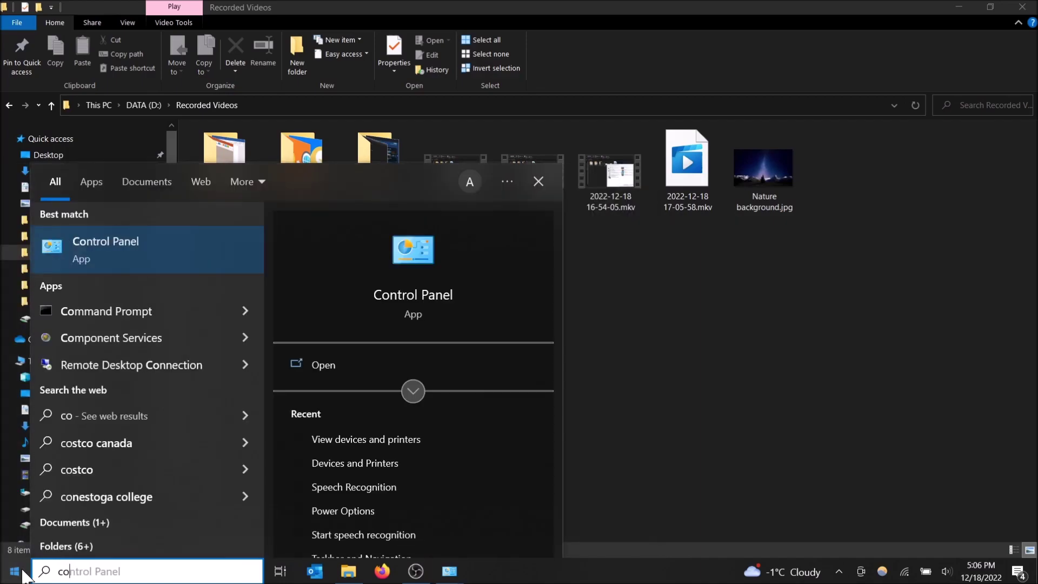
type("ntrol panel")
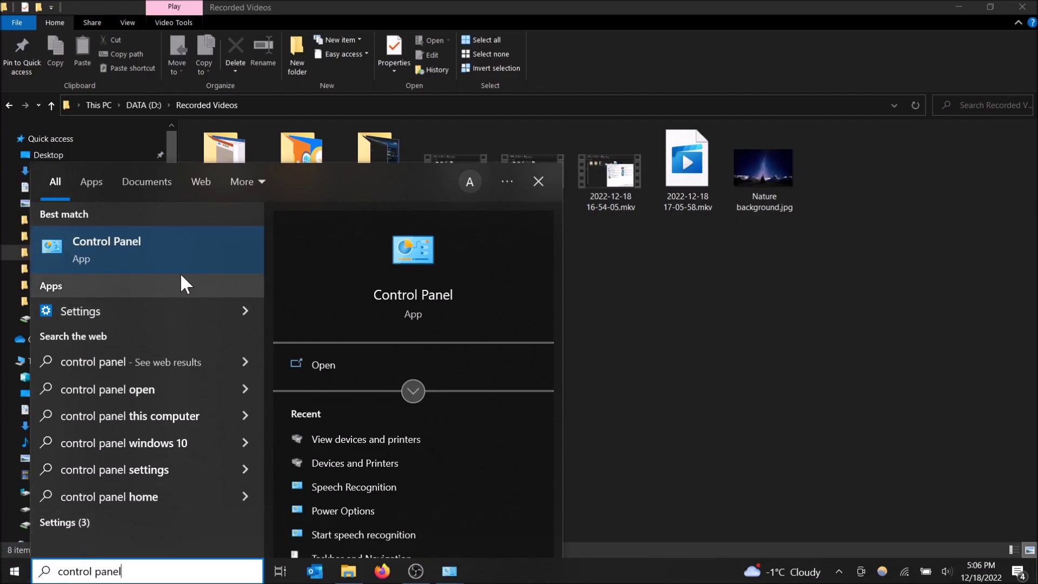
Launch Control Panel, view it as Large icons, then return to Category view
left_click(217, 243)
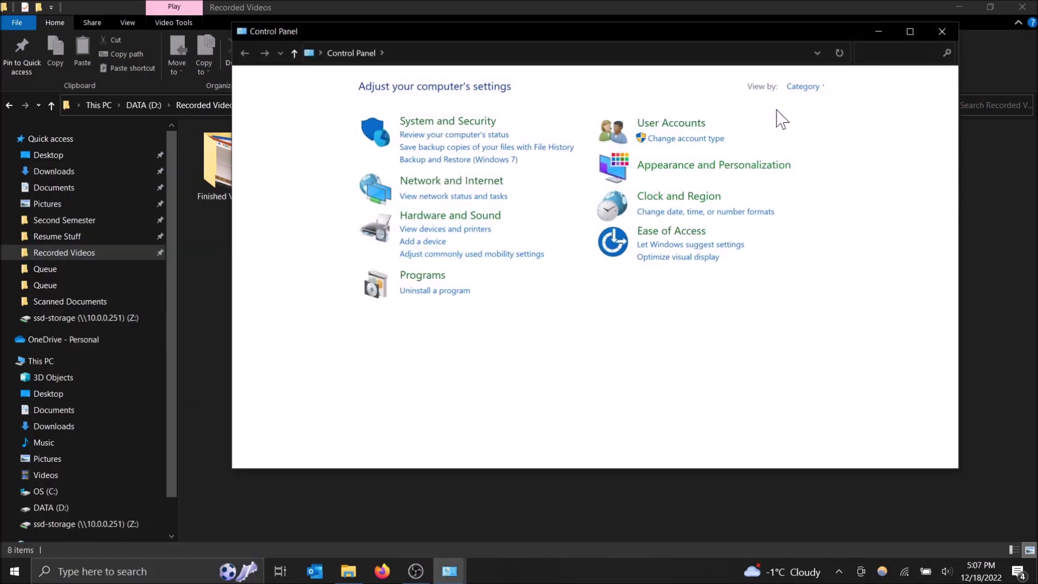
left_click(799, 87)
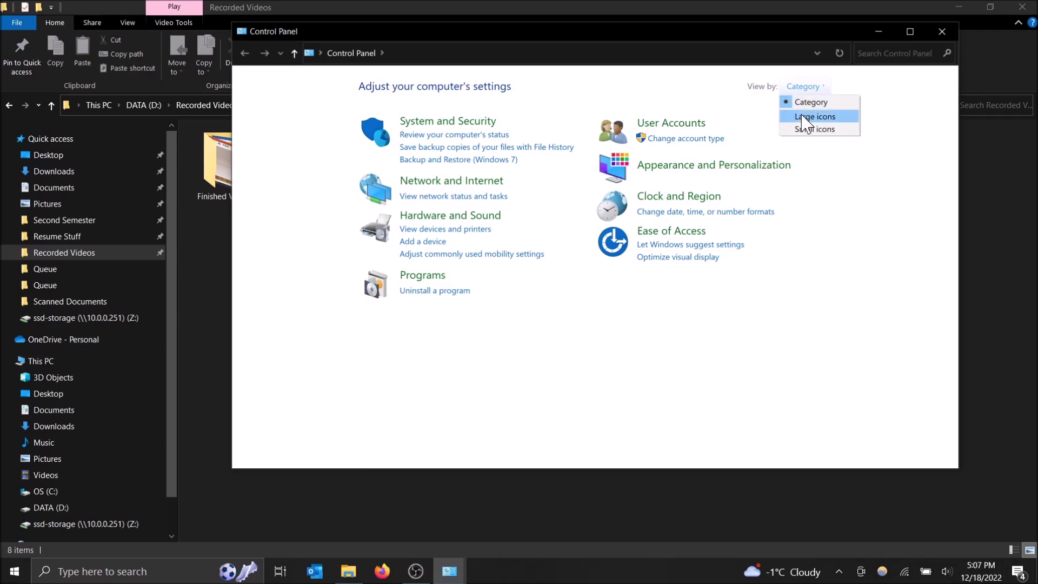
left_click(804, 119)
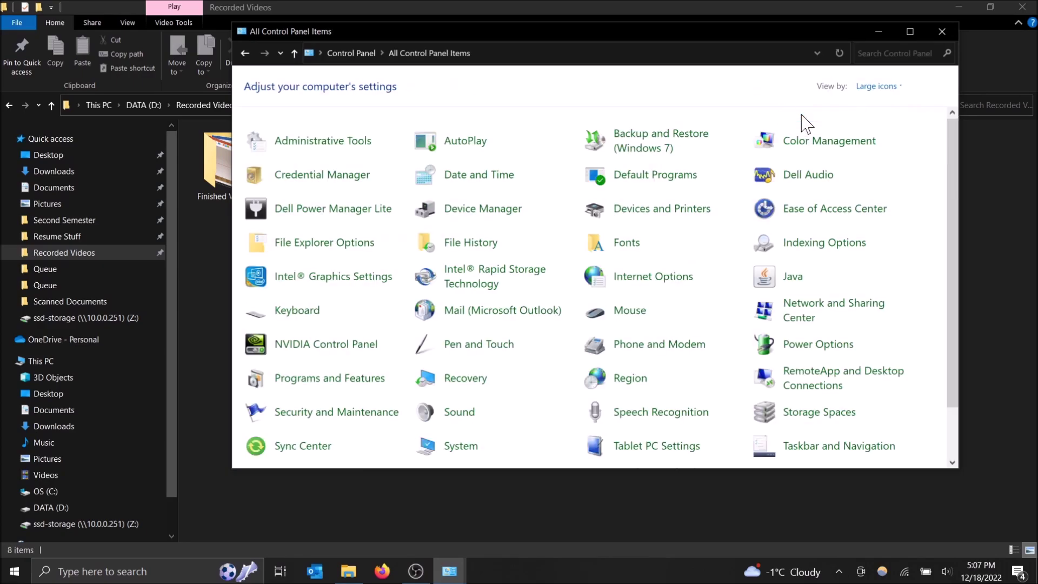
left_click(882, 90)
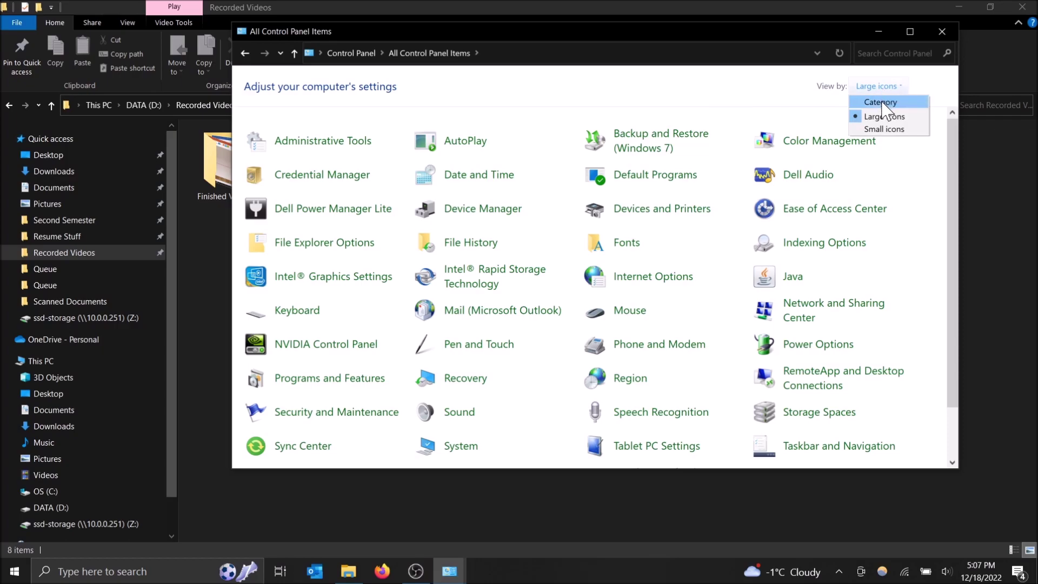
left_click(882, 102)
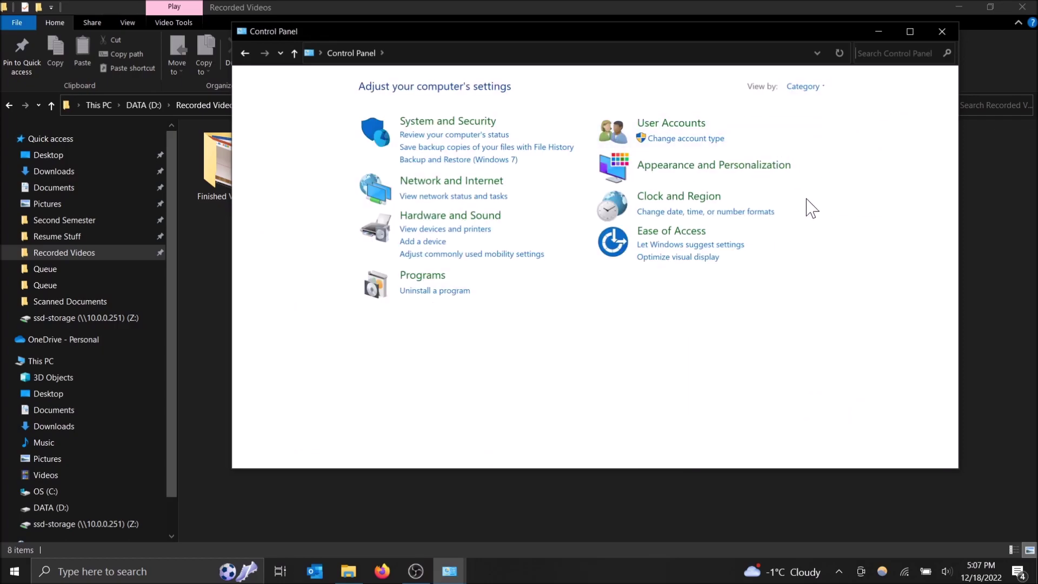
From Devices and Printers, open Printing preferences for the Canon MX490 series printer
left_click(472, 229)
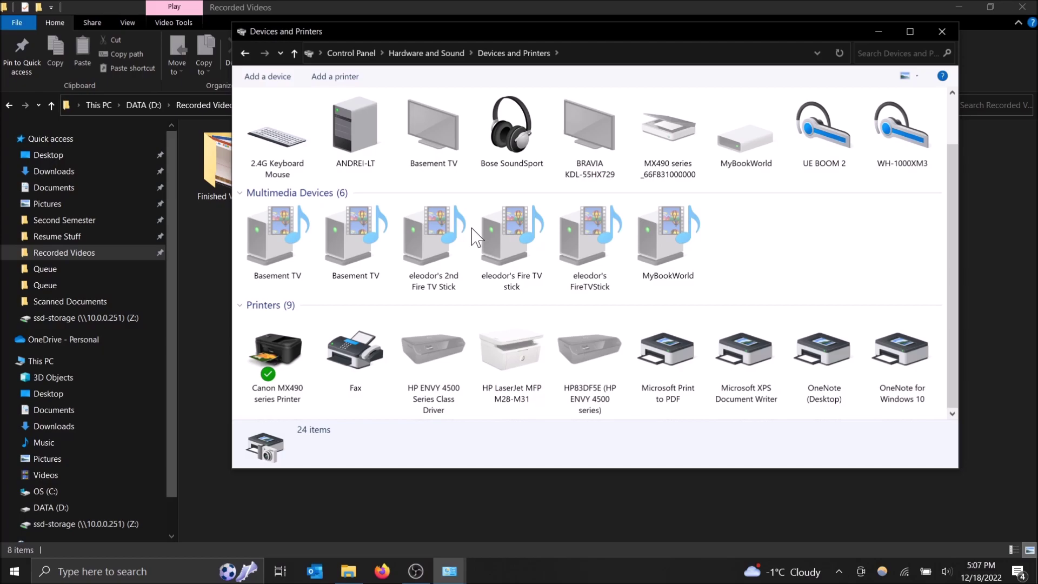
mouse_move(277, 357)
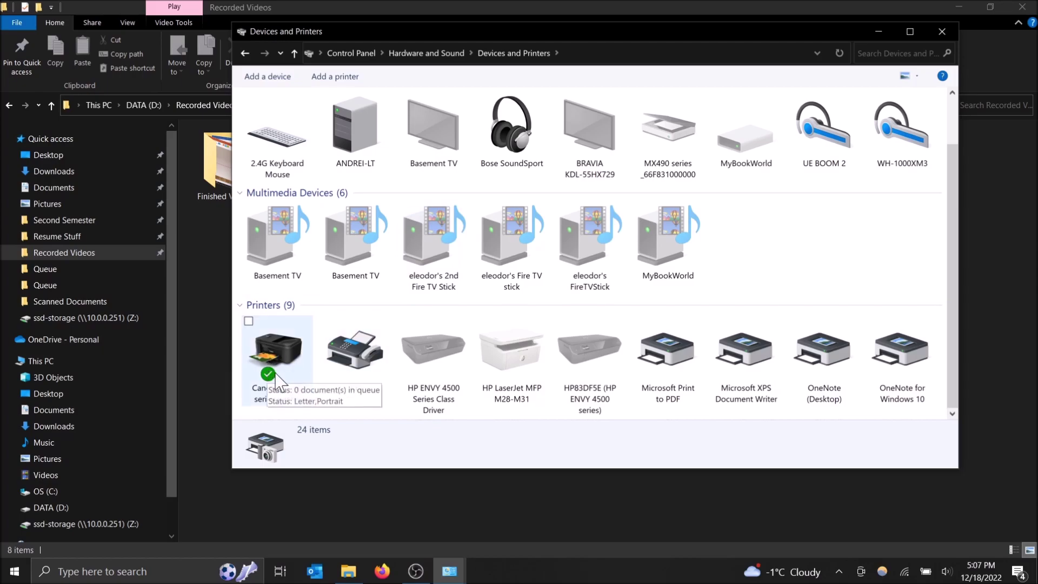
right_click(287, 355)
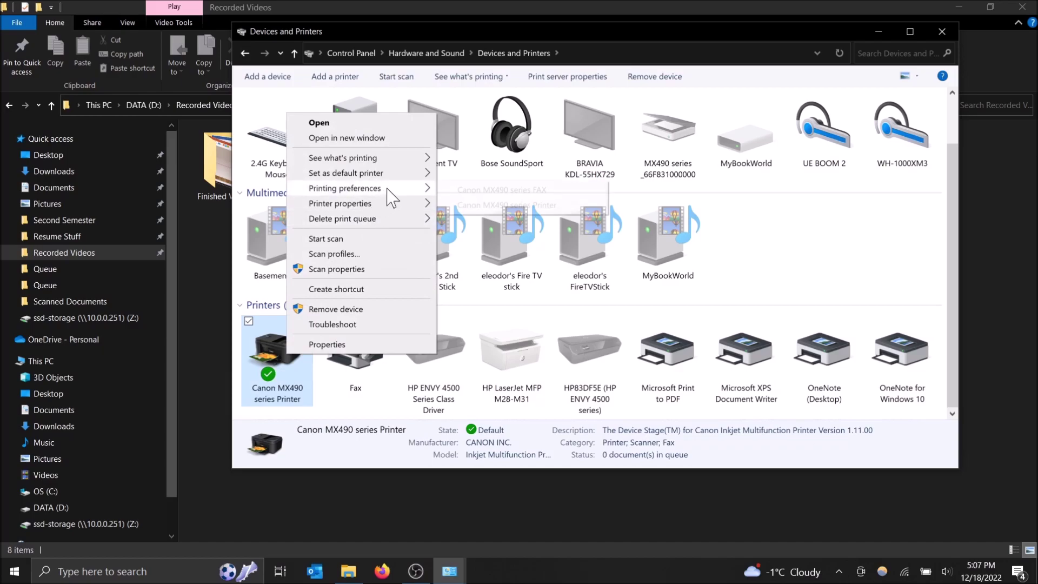
mouse_move(345, 188)
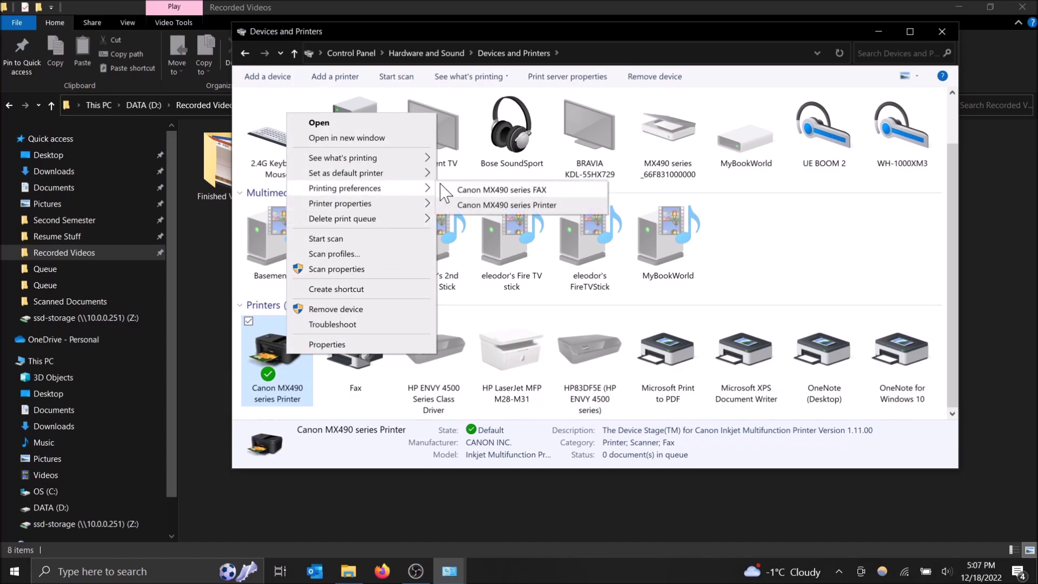
left_click(466, 206)
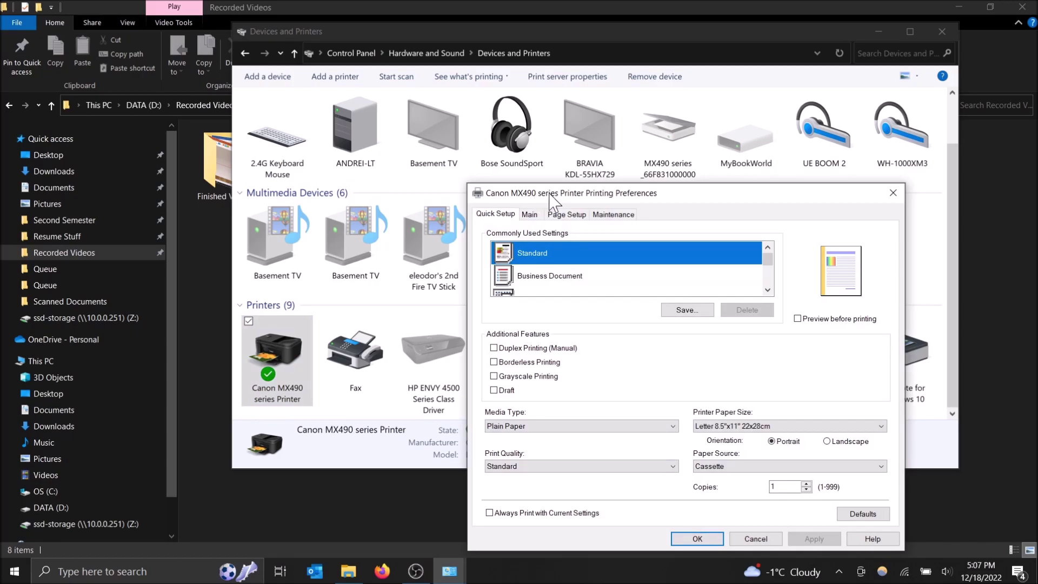
Open Ink Cartridge Settings from the Maintenance tab, currently showing Both Black and Color
left_click(626, 217)
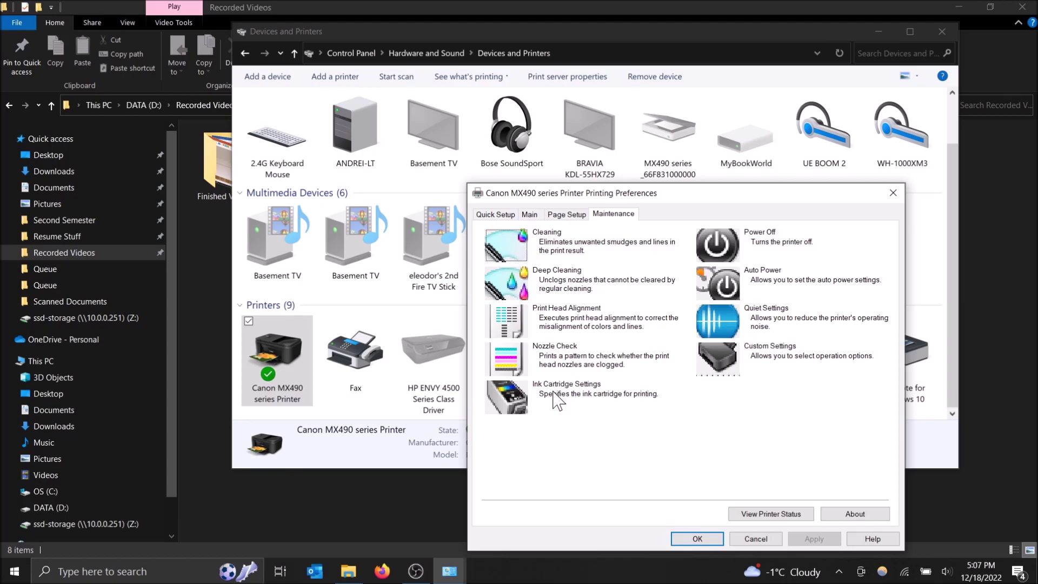
left_click(509, 402)
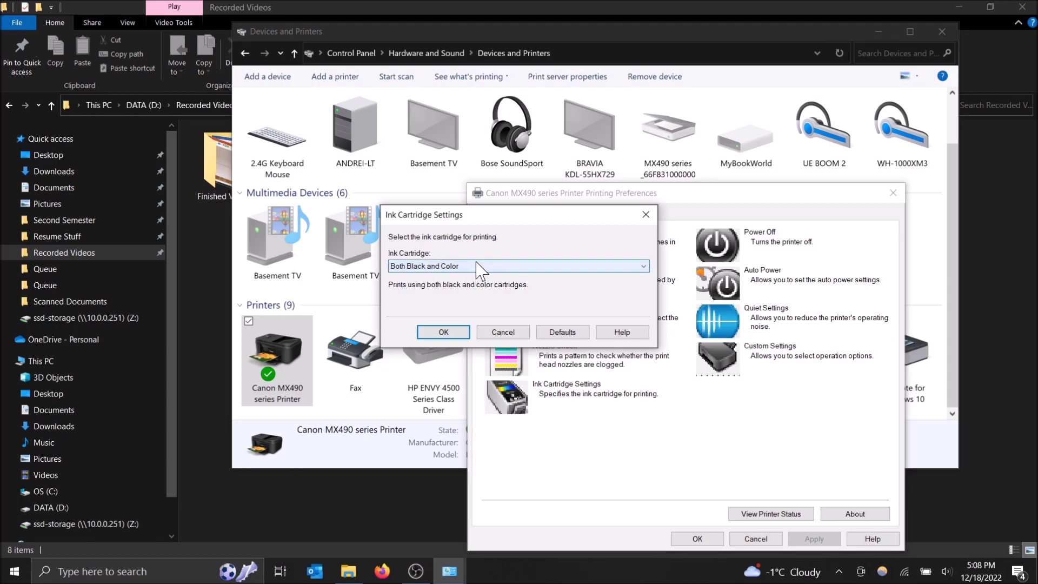
Set the ink cartridge to Black Only and confirm the dialog
left_click(477, 268)
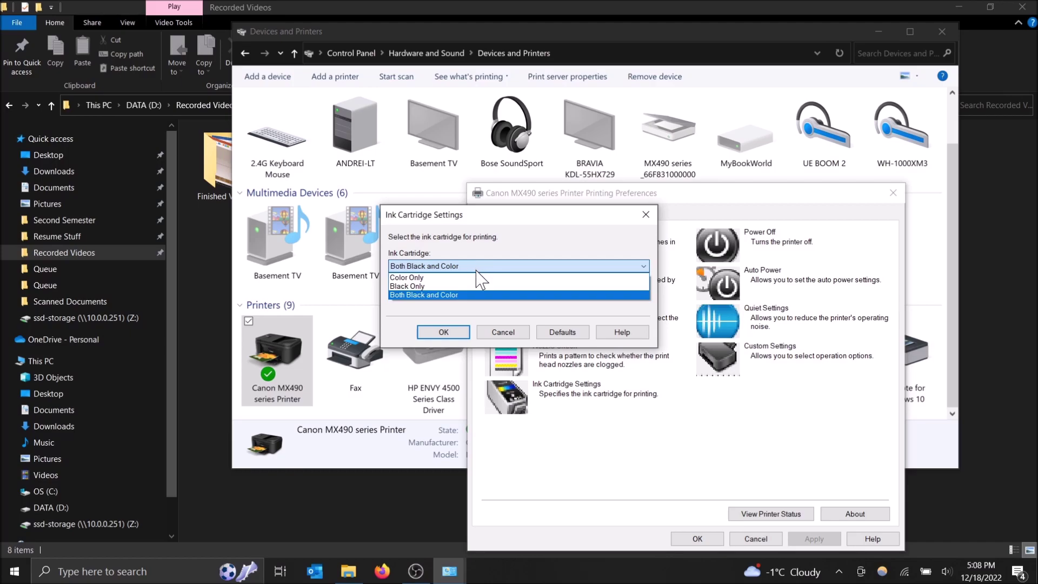
left_click(474, 277)
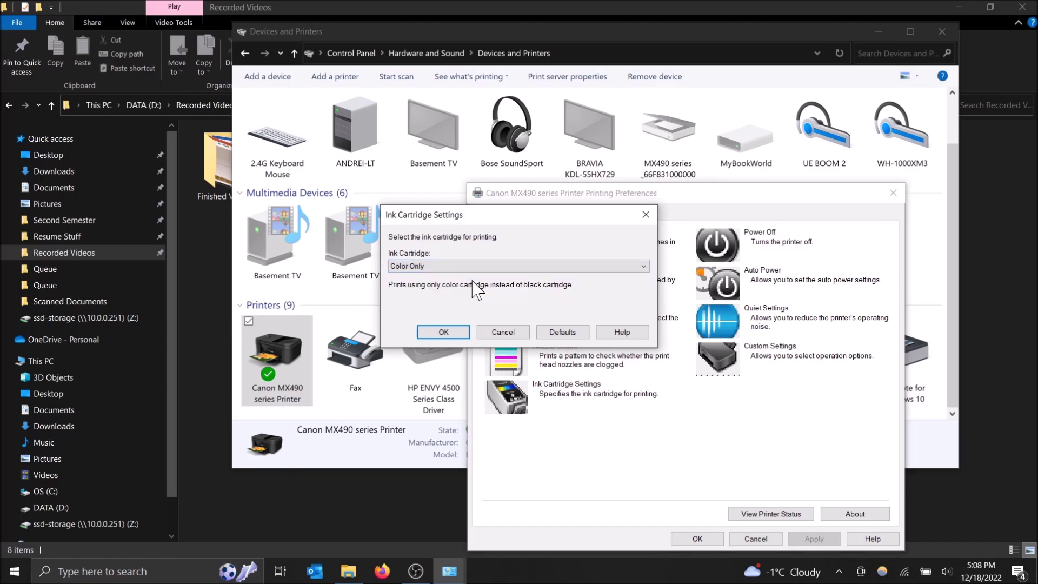
left_click(476, 267)
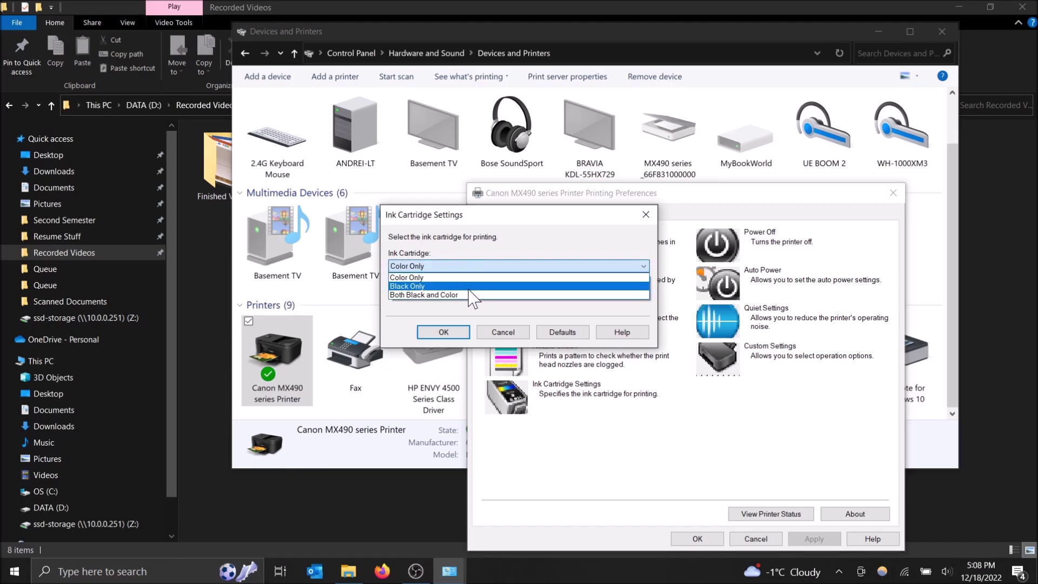
left_click(470, 287)
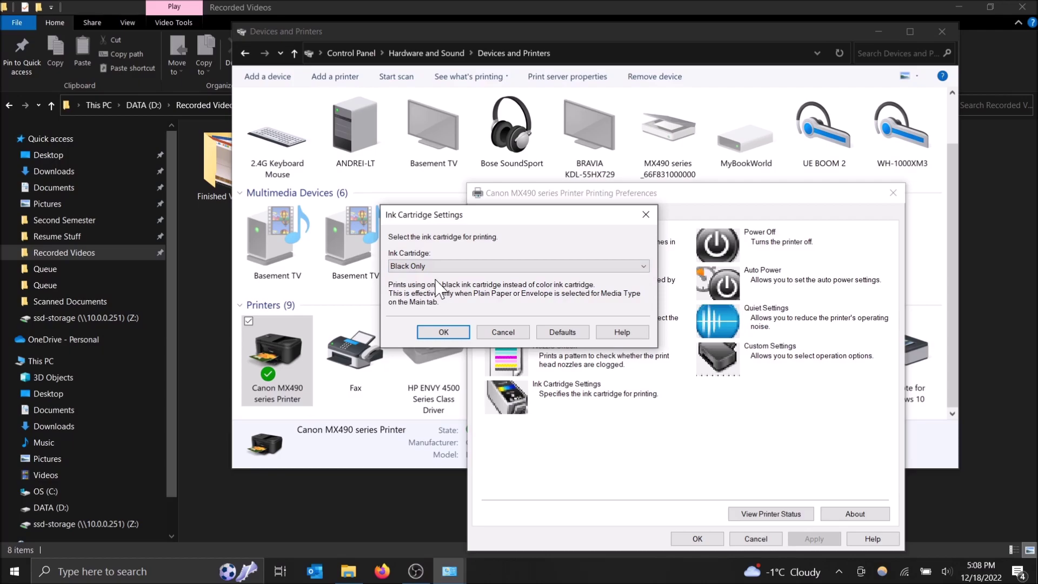
left_click(443, 332)
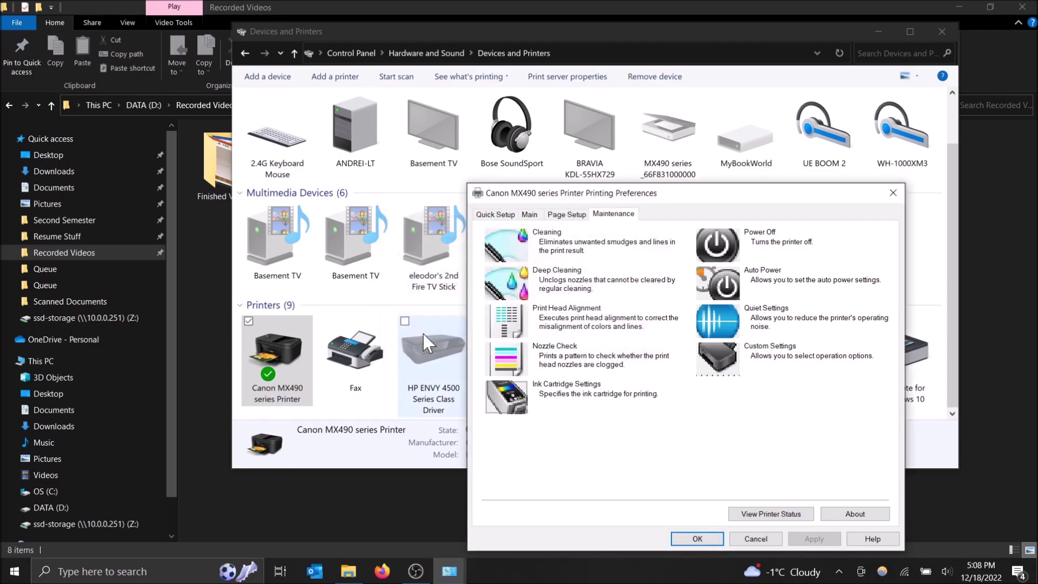
Recheck that Black Only is saved, then close and save Printing Preferences
left_click(510, 384)
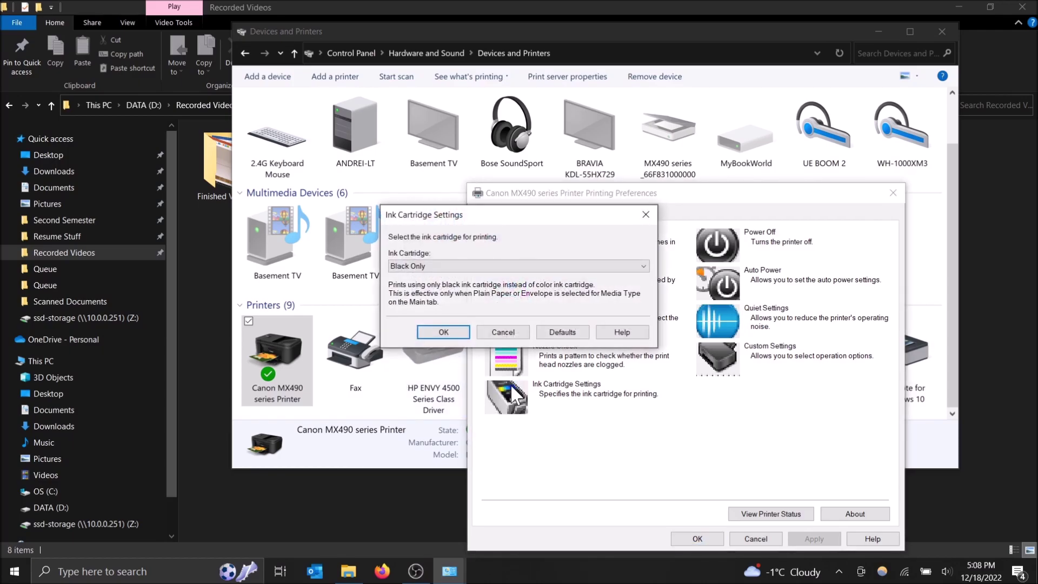
left_click(647, 215)
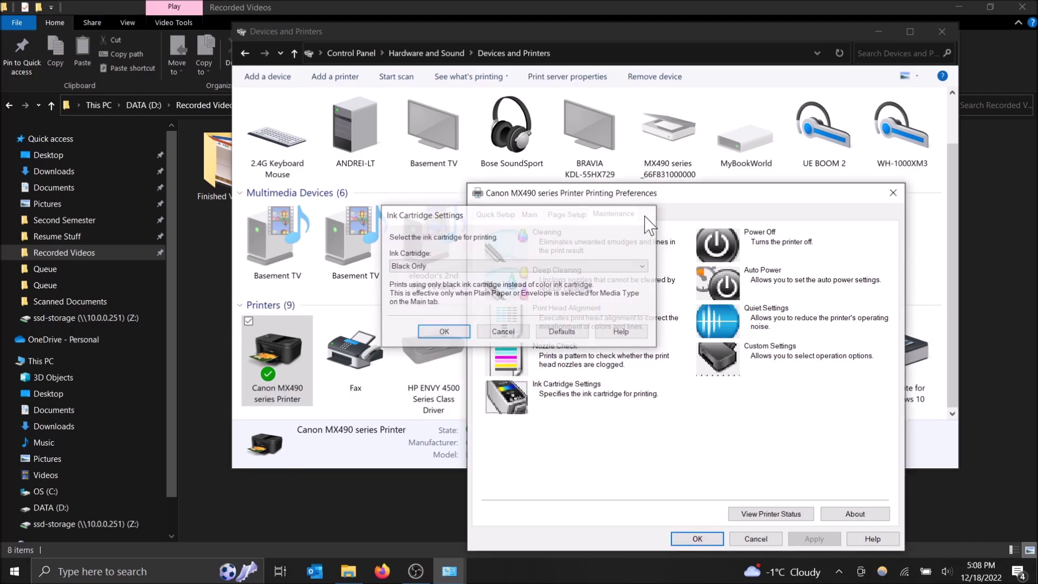
left_click(712, 541)
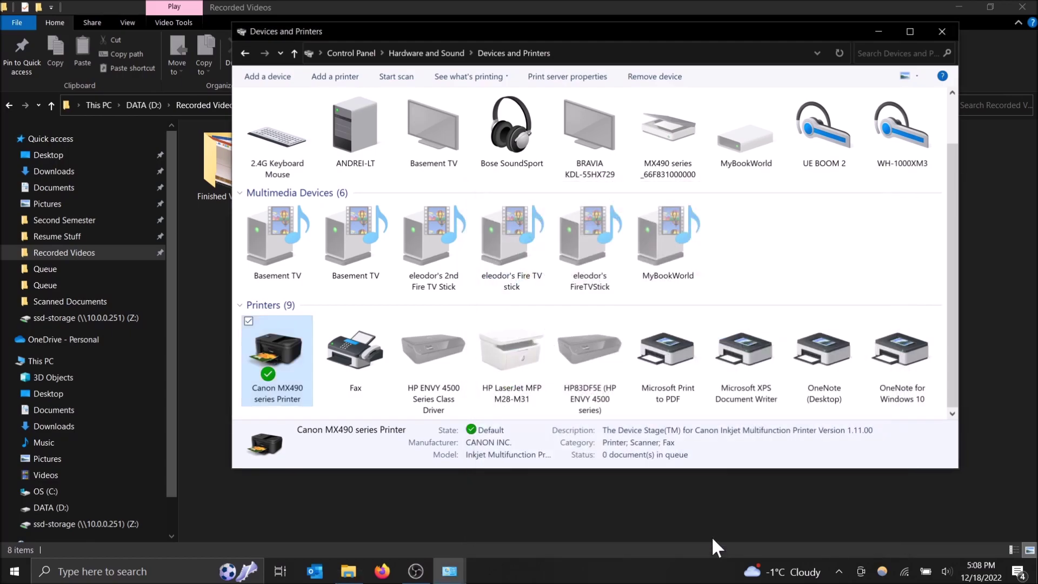